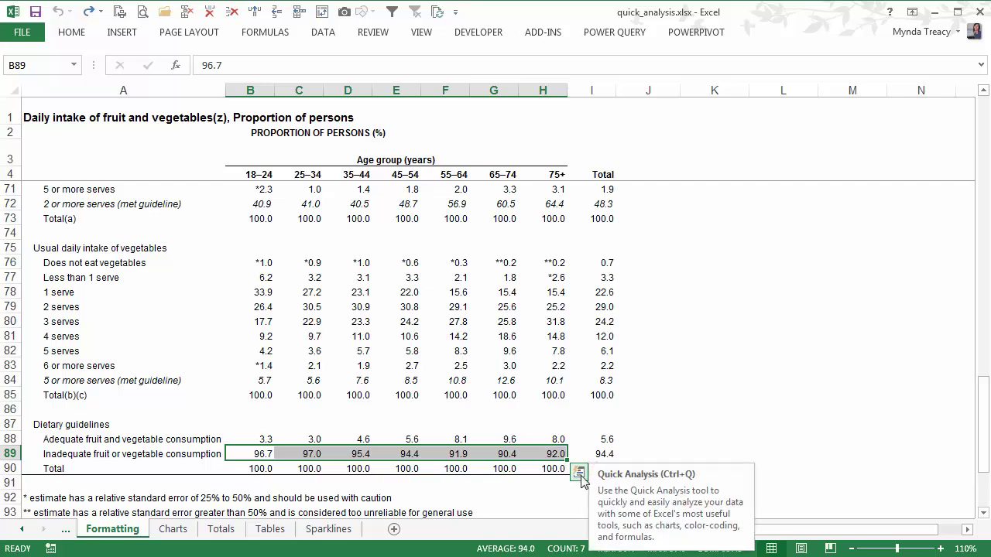
- Browse the Quick Analysis Charts, Totals, Tables and Sparklines options for row 89, then return to Formatting
left_click(578, 472)
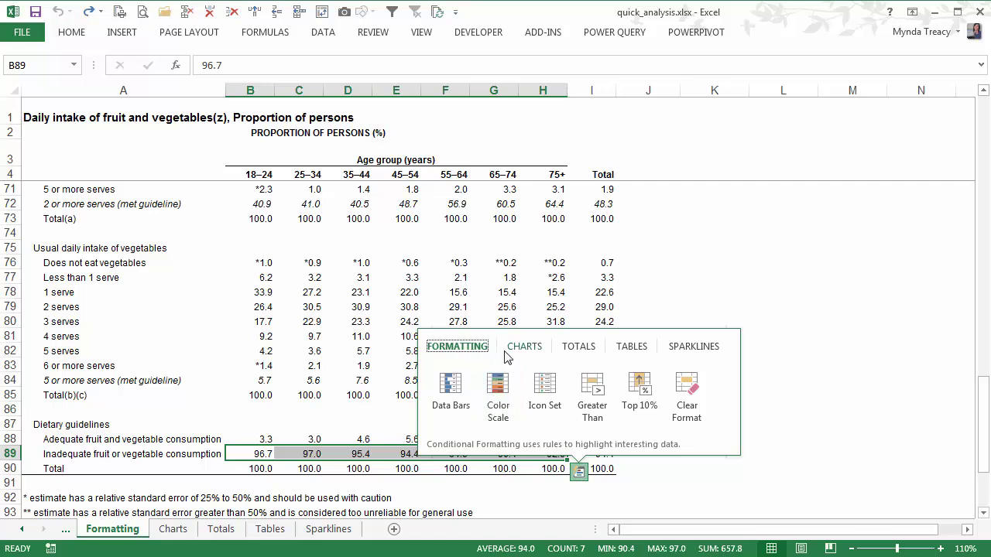
left_click(524, 355)
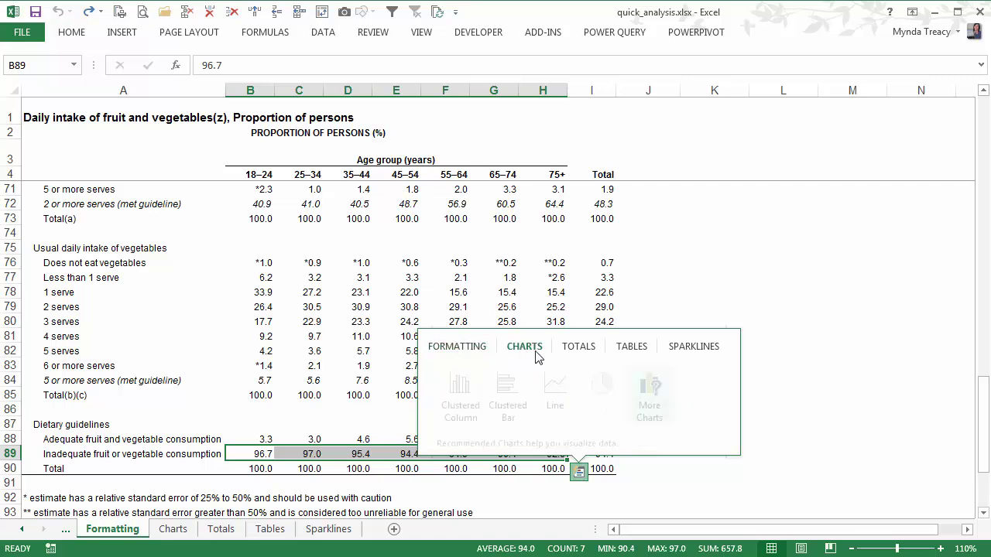
left_click(582, 352)
left_click(631, 347)
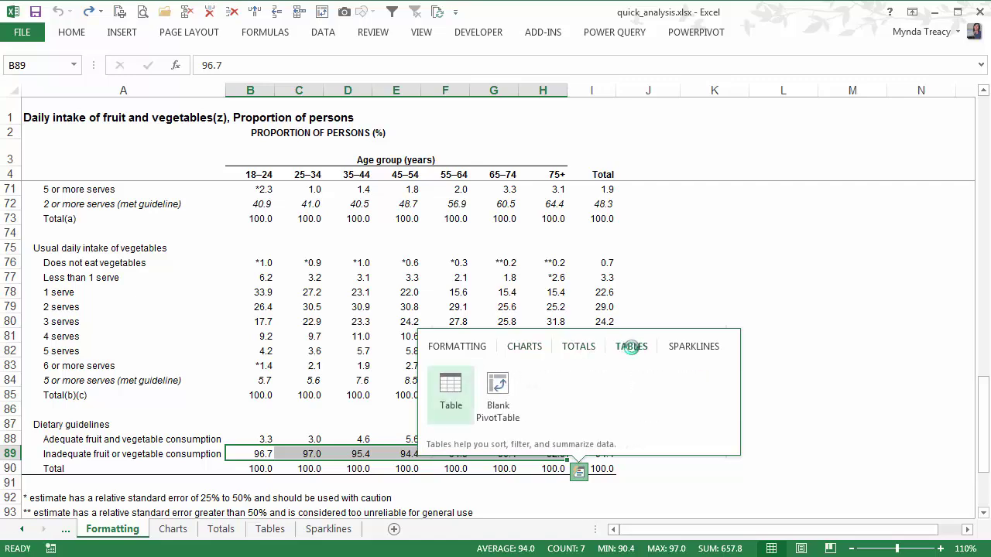
left_click(670, 348)
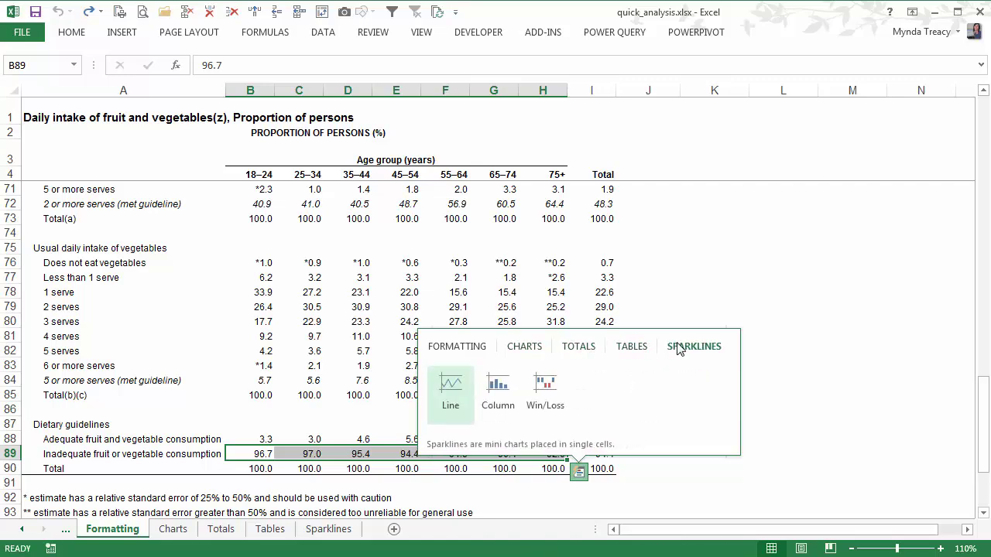
left_click(459, 348)
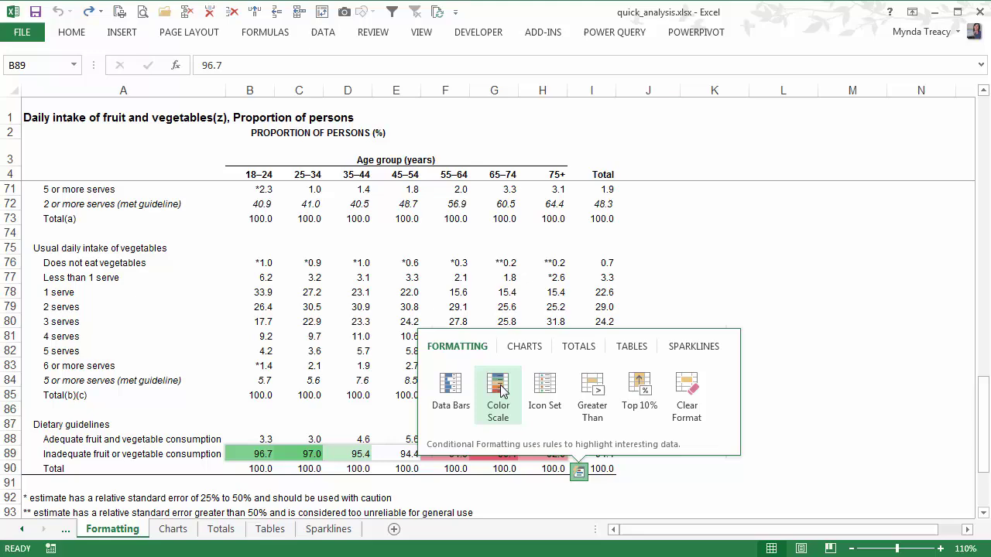
- Select the Adequate consumption values B88:H88 and bring up their Quick Analysis formatting options
left_click(686, 292)
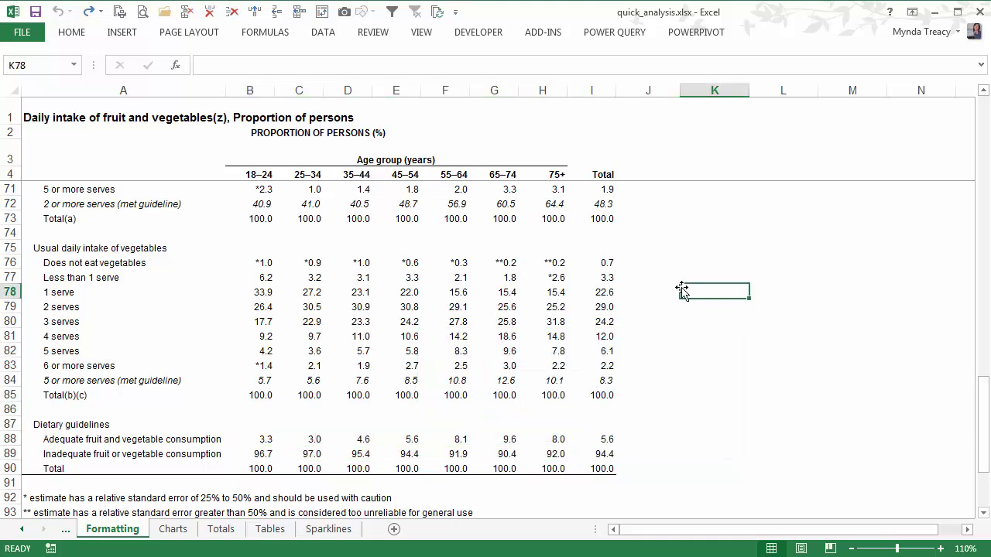
scroll(681, 289, "down", 2)
left_click_drag(261, 350, 561, 353)
left_click(579, 369)
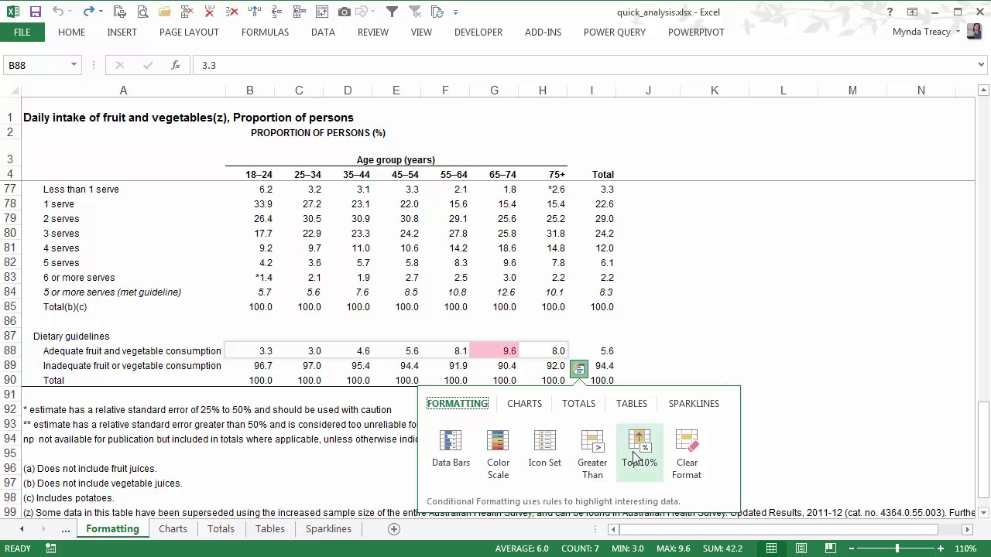
- Cancel the Greater Than 6.3 rule on row 88, then open Quick Analysis for vegetable serves B77:H83
left_click(594, 451)
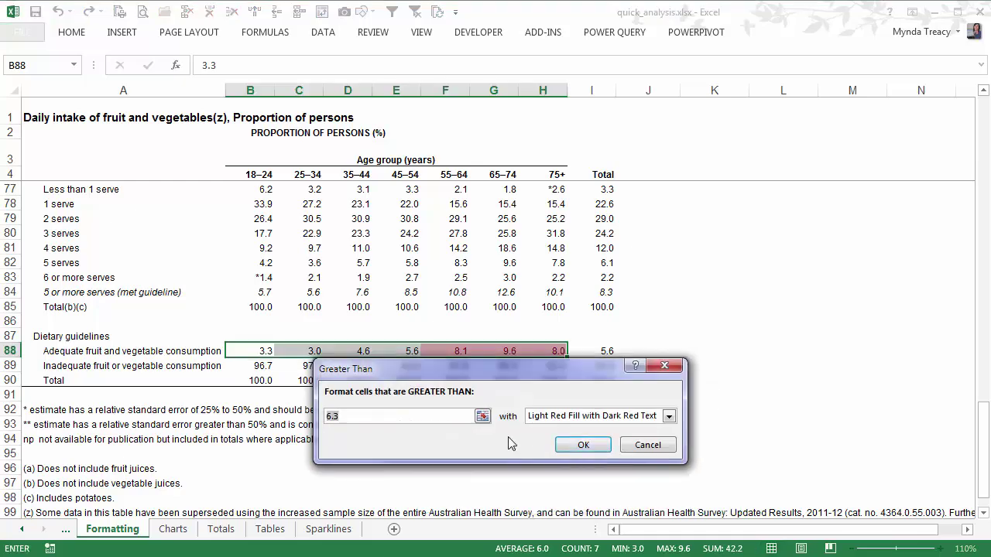
left_click(356, 416)
left_click_drag(450, 380, 454, 398)
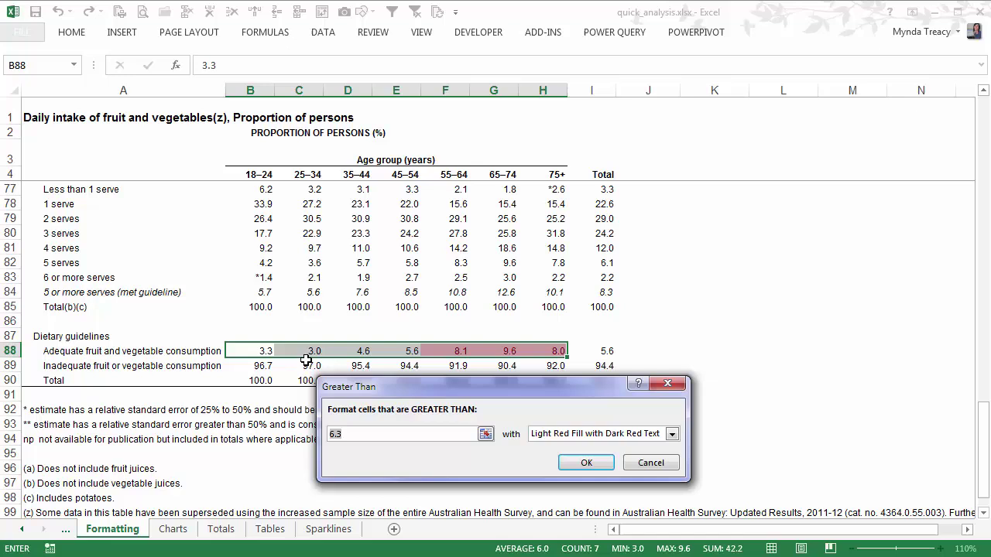
left_click(650, 462)
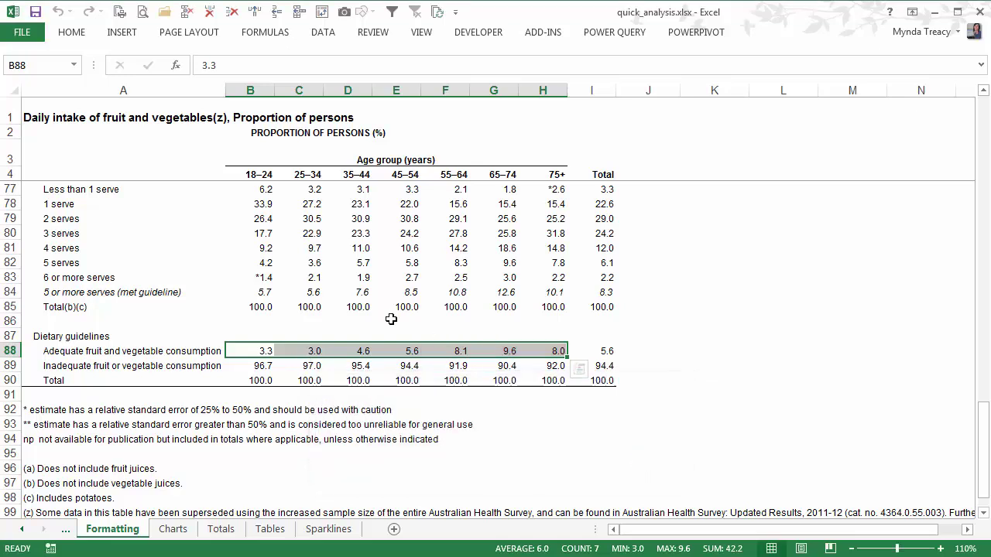
left_click_drag(255, 193, 546, 281)
left_click(579, 295)
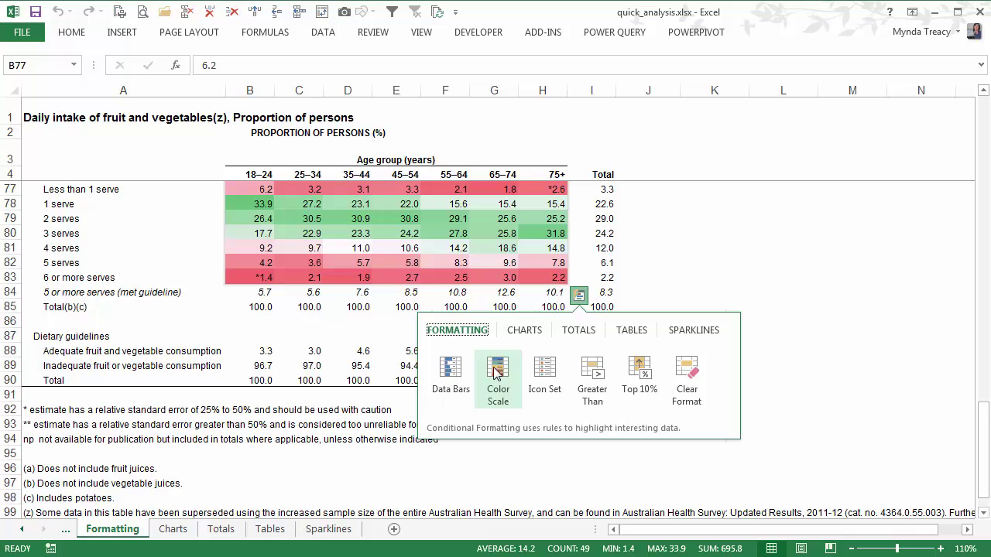
- On the Charts sheet, view the Quick Analysis chart suggestions for the fruit intake table
left_click(340, 381)
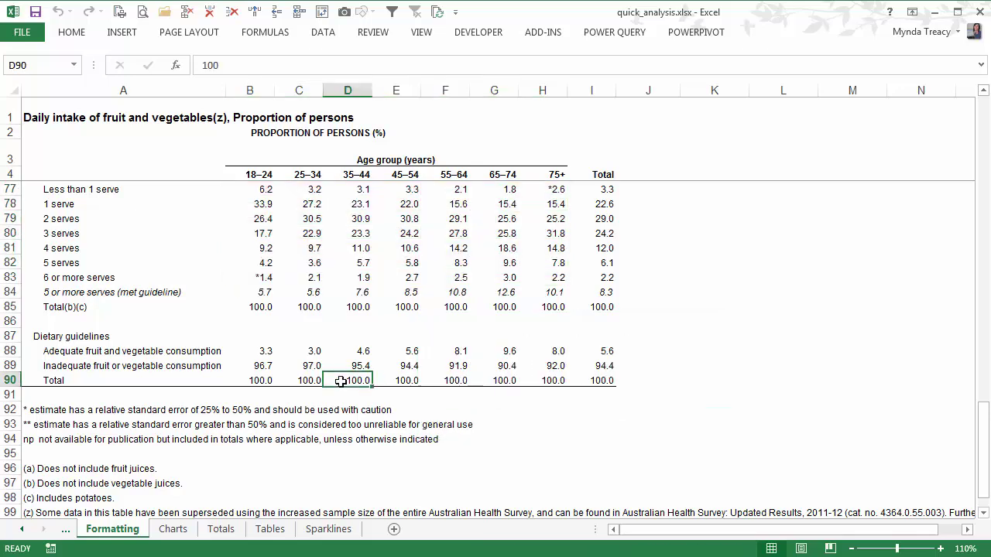
left_click(173, 528)
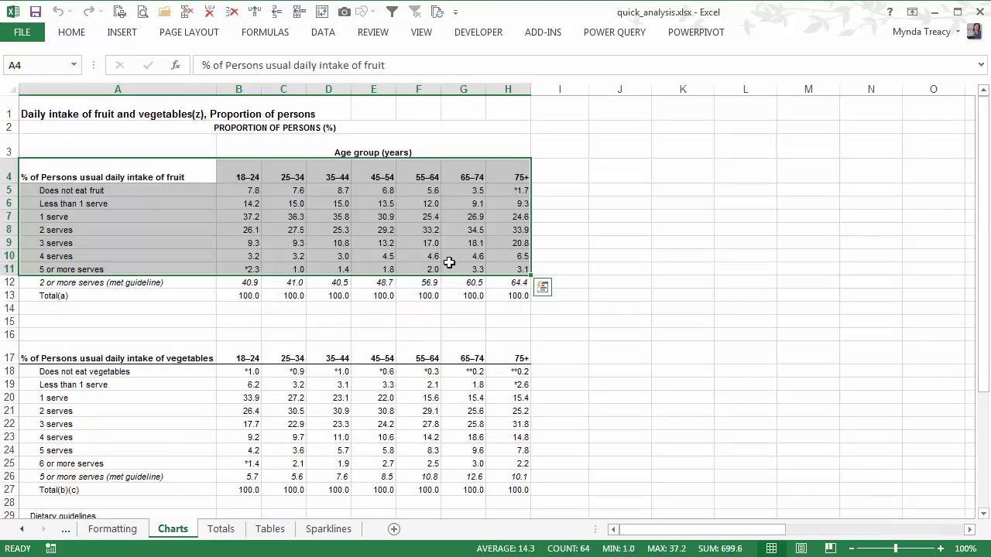
left_click(542, 287)
left_click(503, 323)
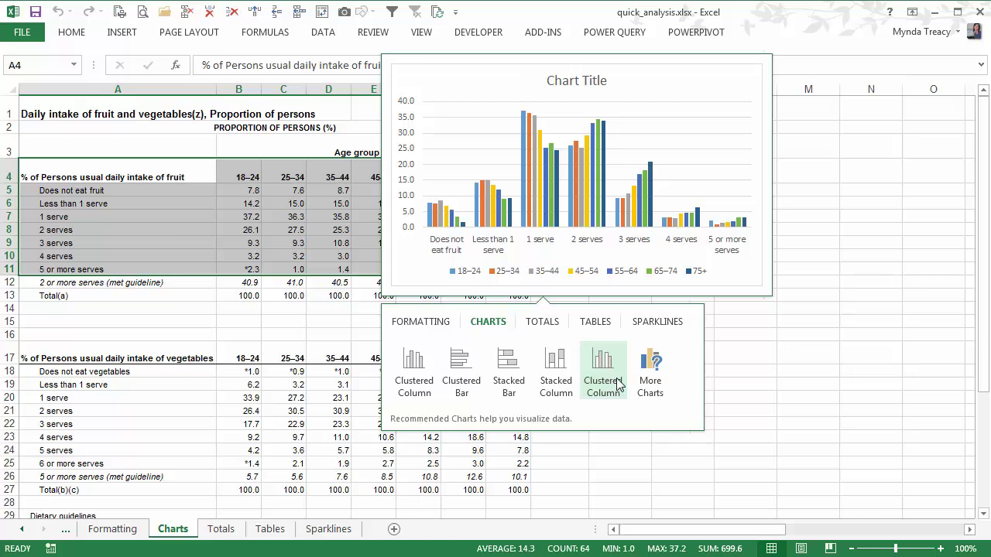
- In Insert Chart, preview a scatter chart and browse All Charts, then cancel without inserting
left_click(659, 391)
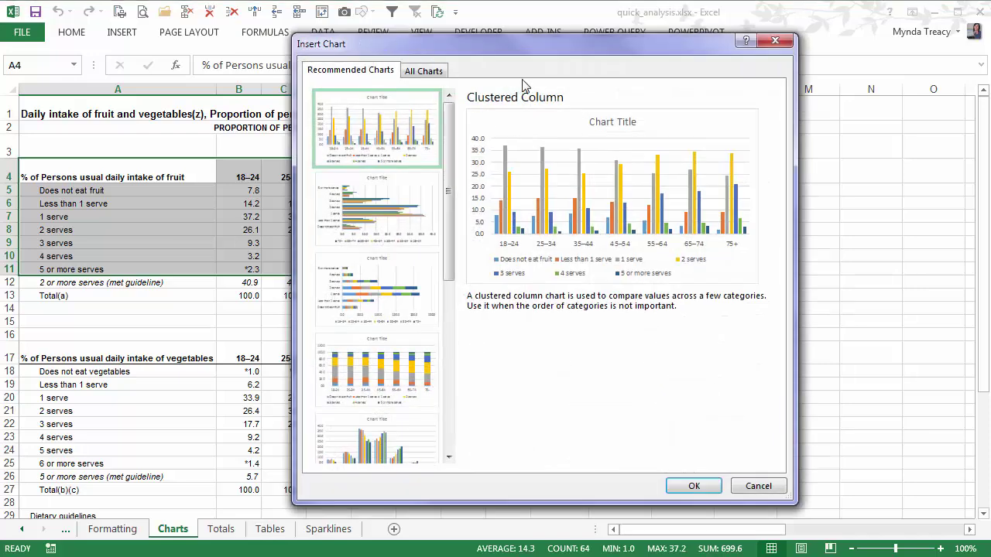
left_click_drag(454, 166, 455, 277)
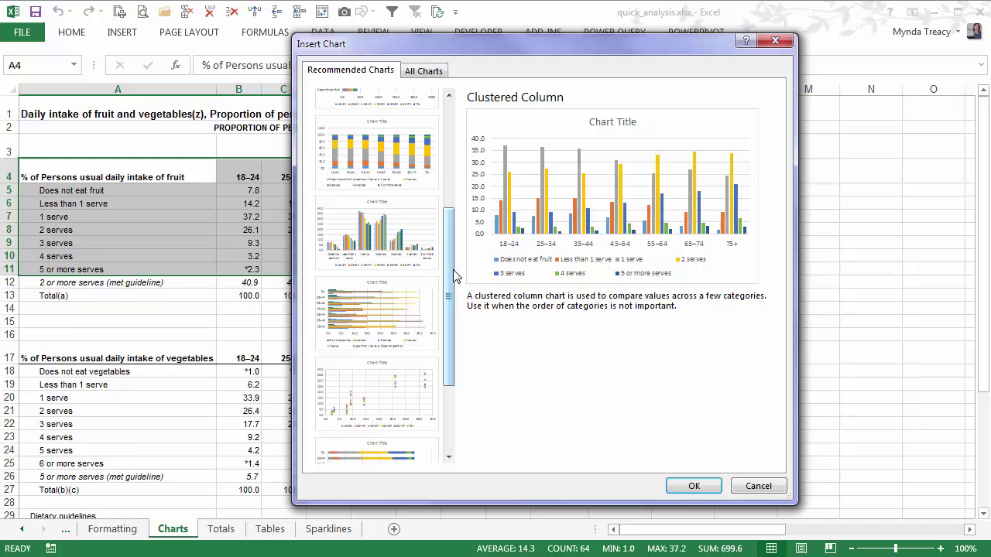
left_click(413, 396)
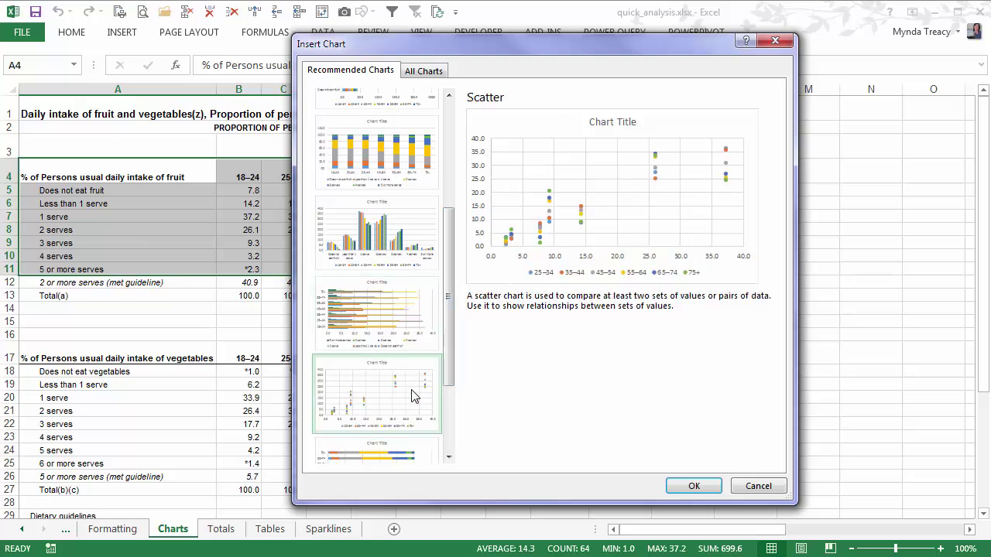
left_click(424, 71)
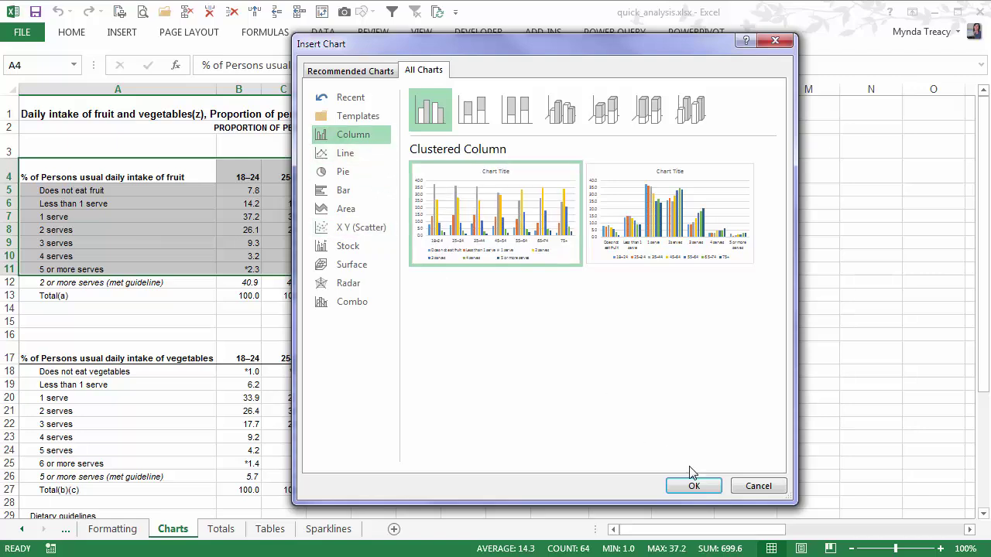
left_click(757, 486)
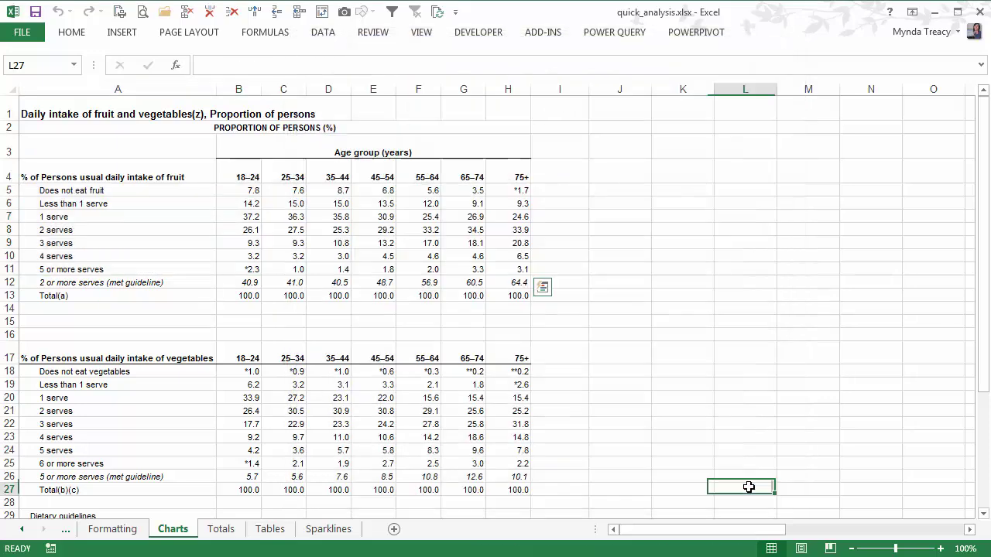
- On the Totals sheet, add Quick Analysis running totals for B7:H14 in column I
left_click(221, 529)
left_click_drag(272, 218, 533, 310)
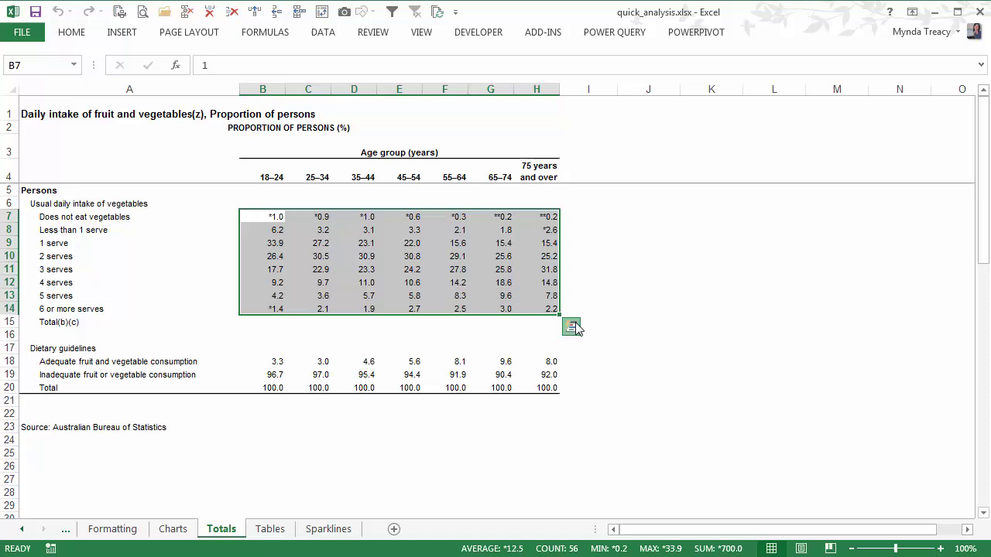
left_click(572, 327)
left_click(571, 361)
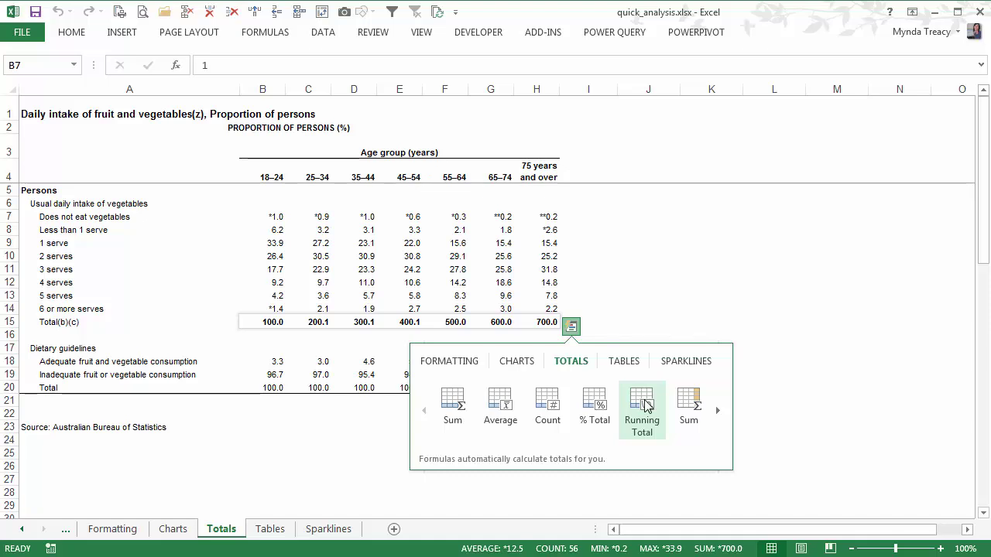
left_click(717, 410)
left_click(718, 410)
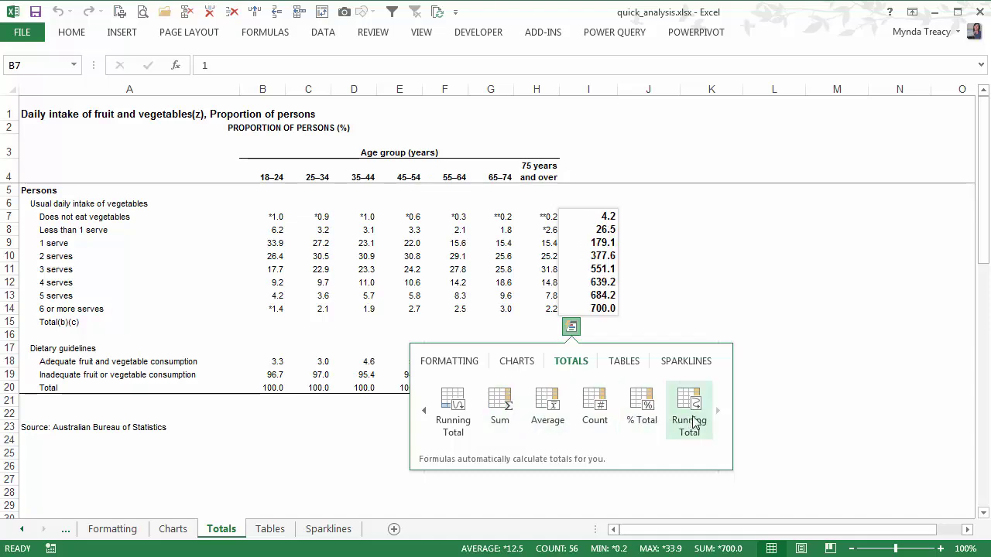
left_click(691, 422)
- Check the running total formula =SUM($B$7:H14) in I14, which reaches 700.0
left_click(606, 308)
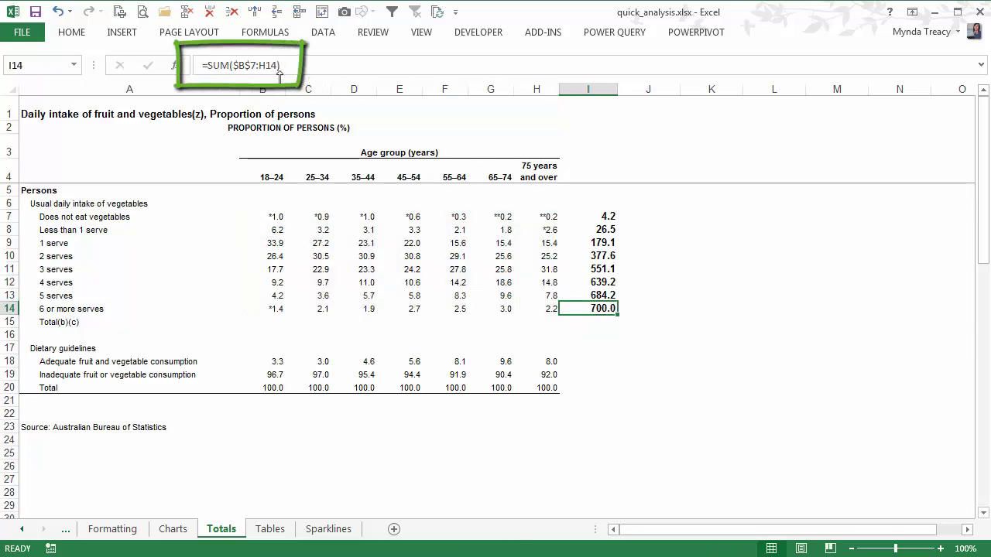
left_click_drag(263, 322, 553, 322)
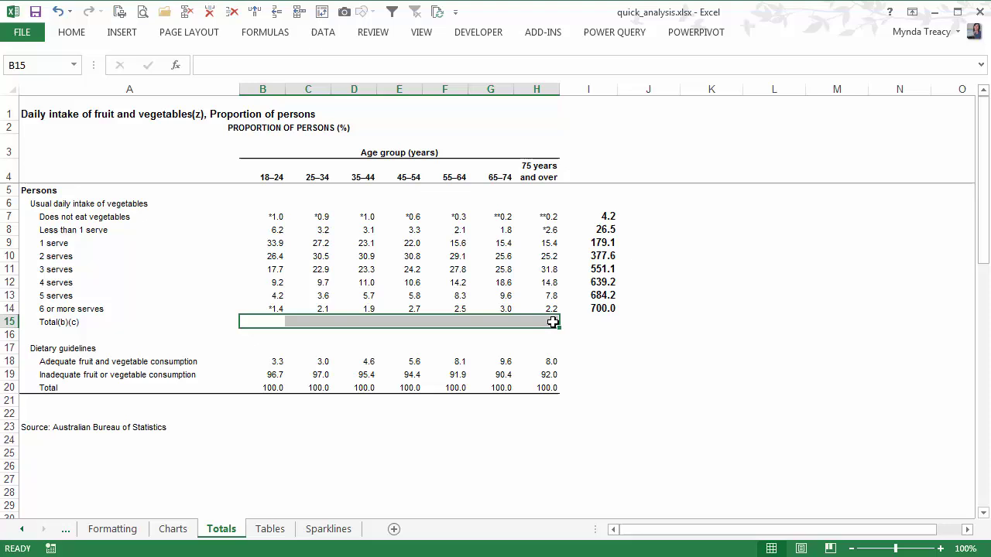
left_click(602, 309)
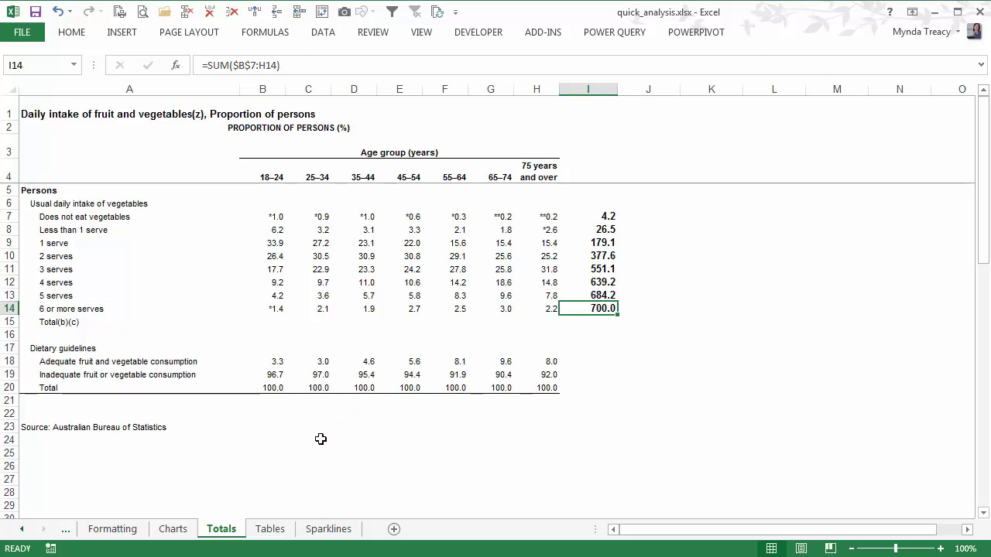
- From the Tables sheet, insert the suggested PivotTable summing 35–44, 45–54 and 55–64 by Persons on Sheet9
left_click(273, 530)
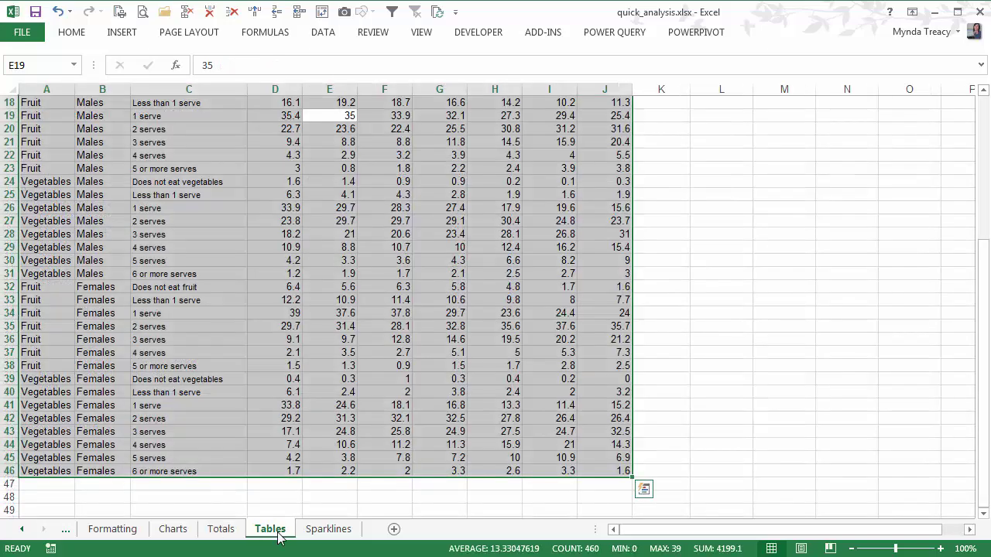
mouse_move(981, 364)
left_mouse_down()
mouse_move(987, 143)
mouse_move(981, 472)
mouse_move(982, 363)
left_mouse_up()
left_click(644, 489)
left_click(700, 371)
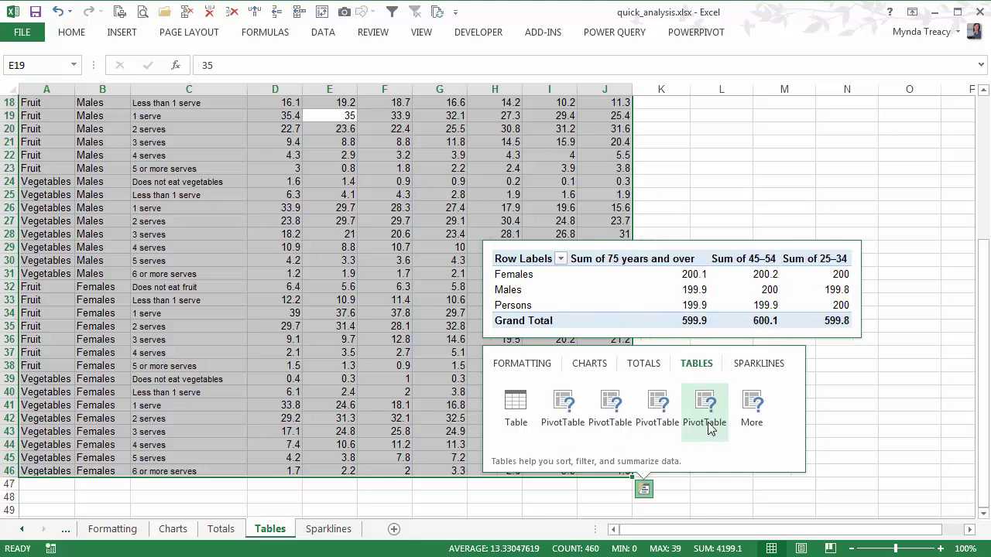
left_click(662, 422)
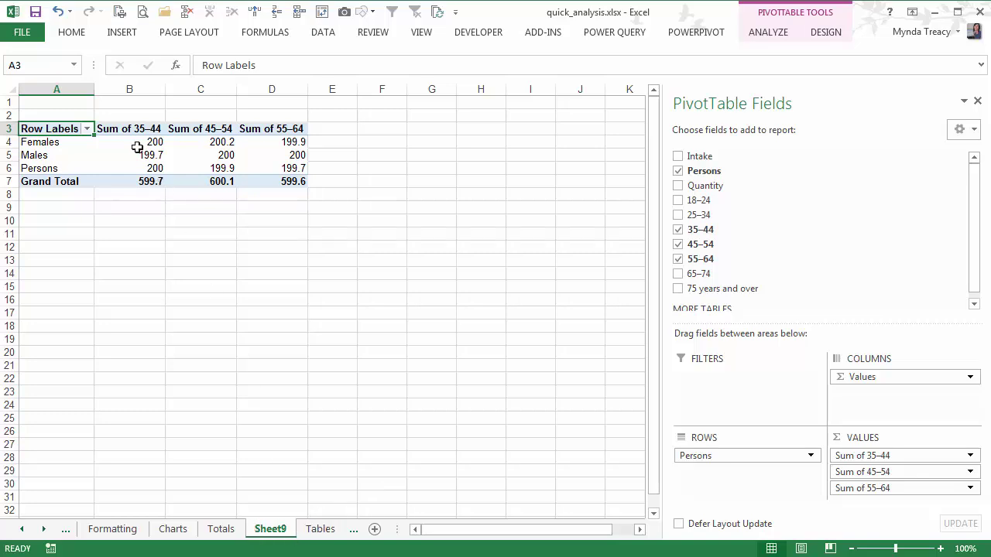
- Tick the 18–24, 25–34, 65–74 and 75 years and over fields in the PivotTable Fields pane
mouse_move(137, 147)
left_click(678, 200)
left_click(678, 215)
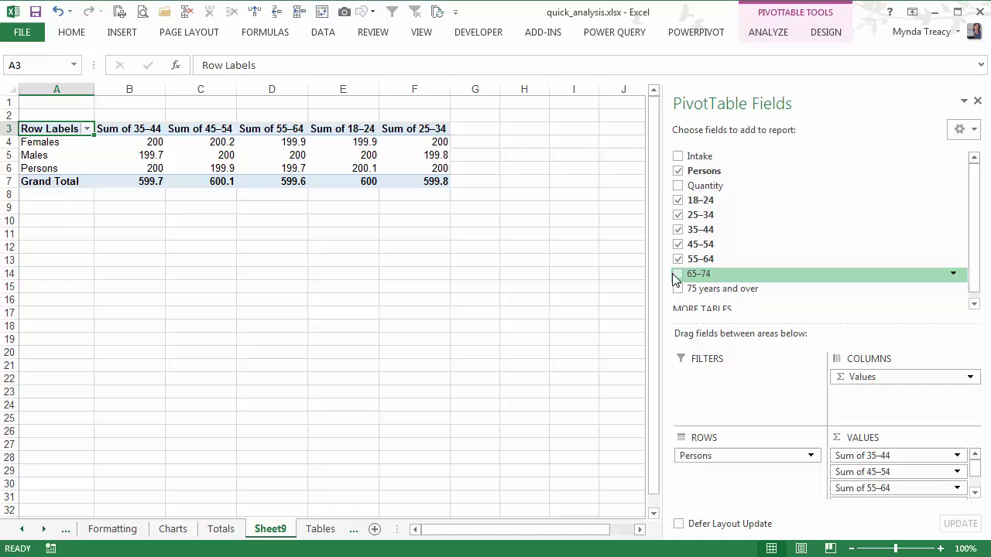
left_click(678, 274)
left_click(678, 288)
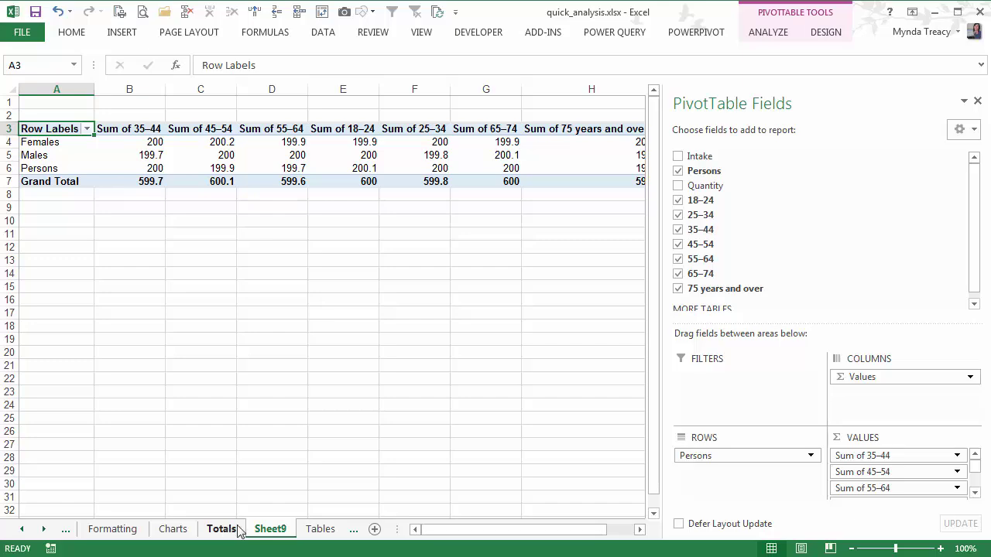
- On the Sparklines sheet, insert Quick Analysis column sparklines in I6:I7 for the Males rows
left_click(313, 533)
left_click(309, 532)
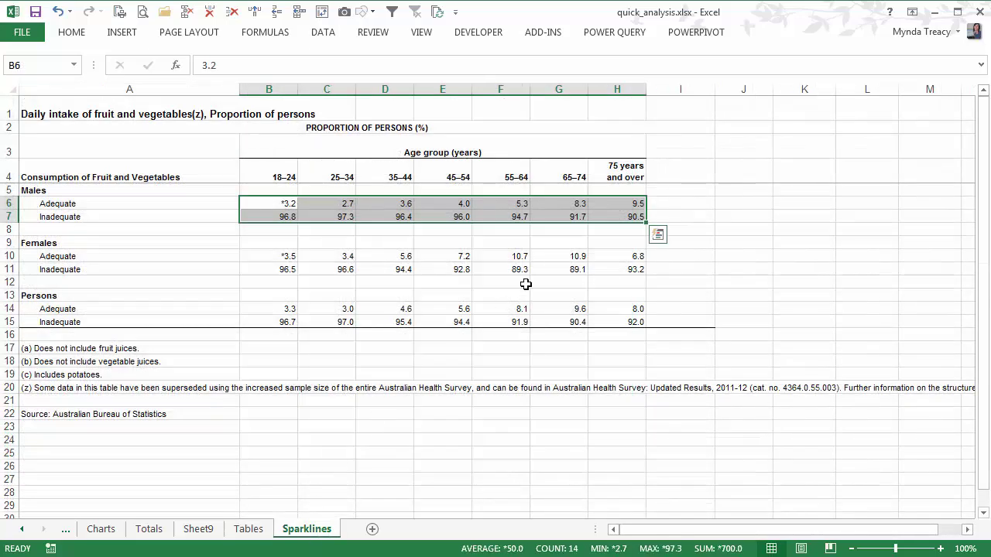
left_click(659, 243)
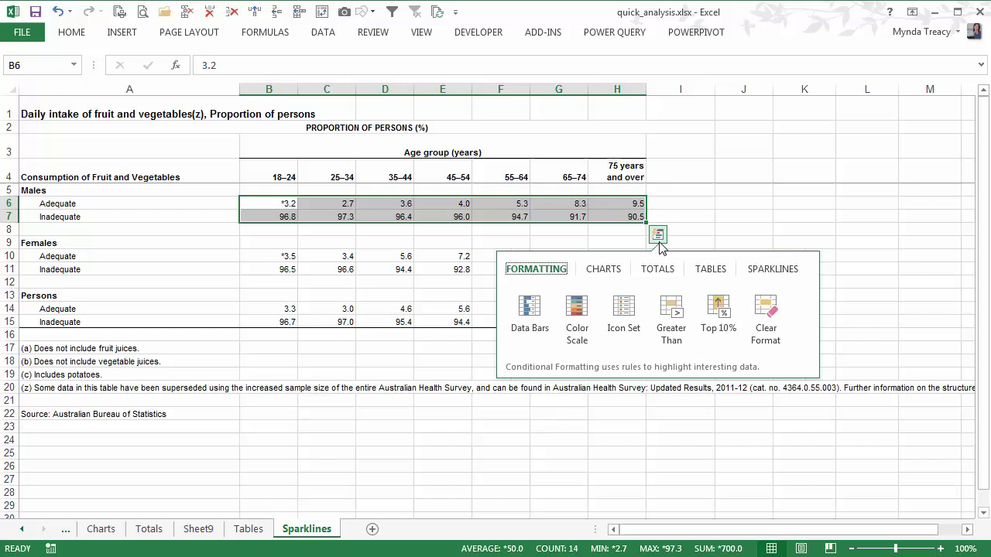
left_click(762, 271)
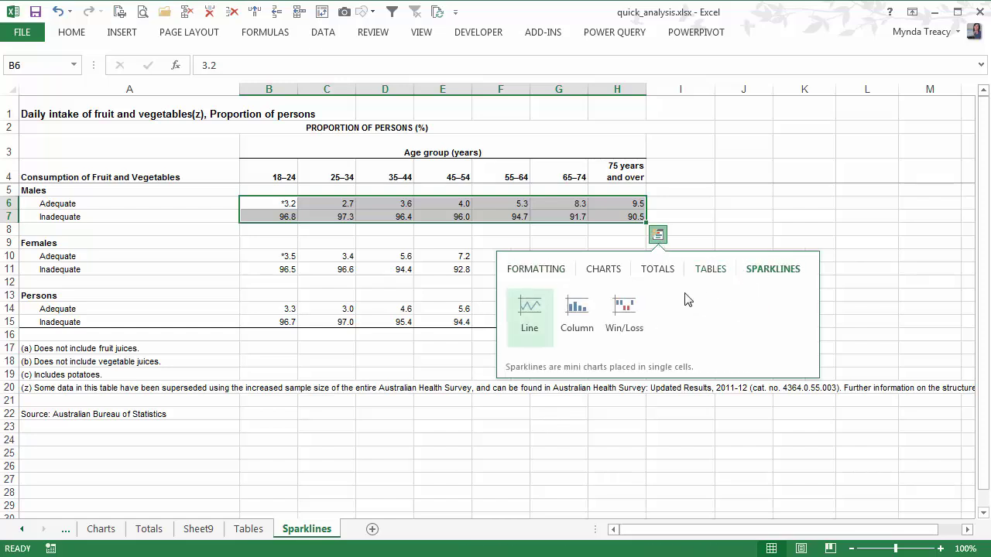
left_click(582, 319)
- Select the new sparkline group, then select the Males Adequate figures in B6:H6
left_click(690, 204)
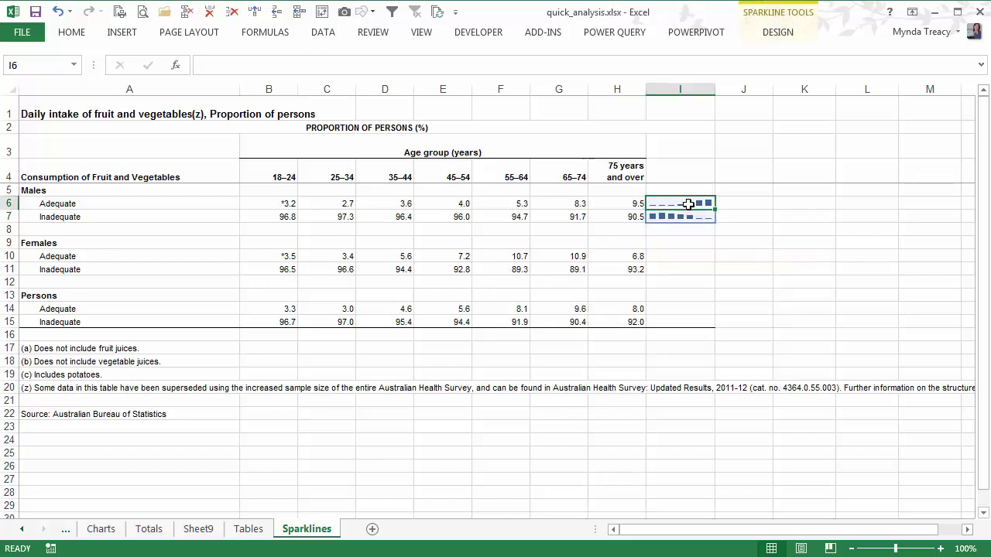
left_click(728, 265)
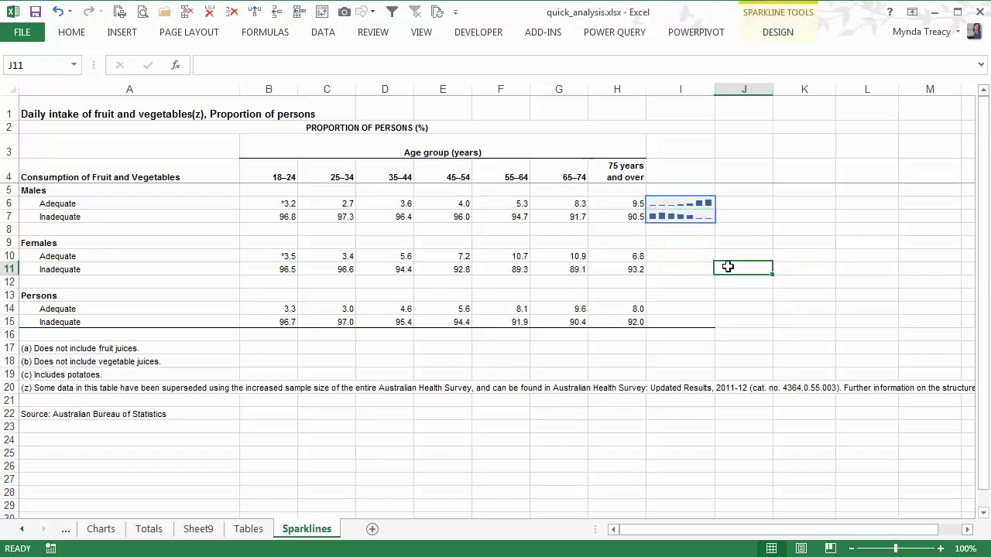
left_click_drag(287, 199, 601, 202)
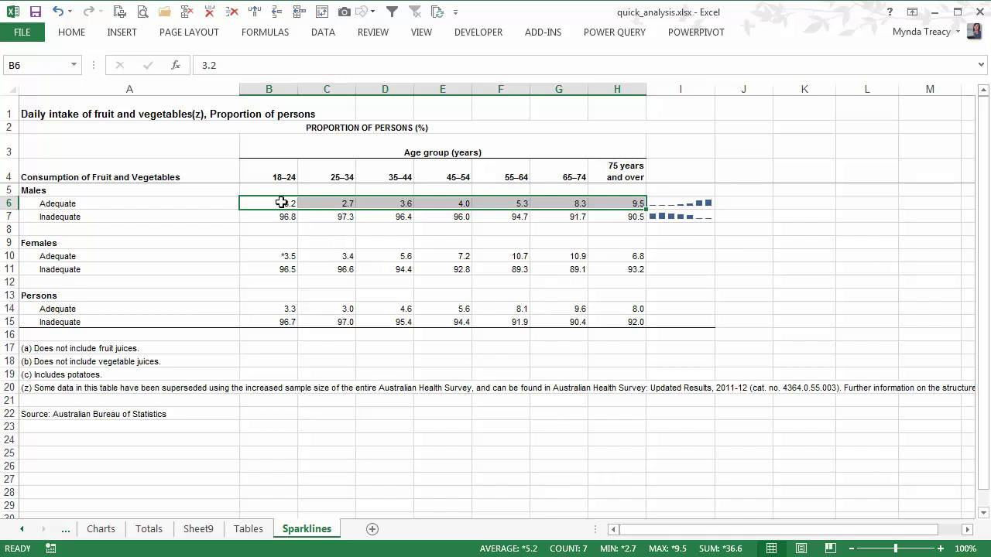
mouse_move(571, 206)
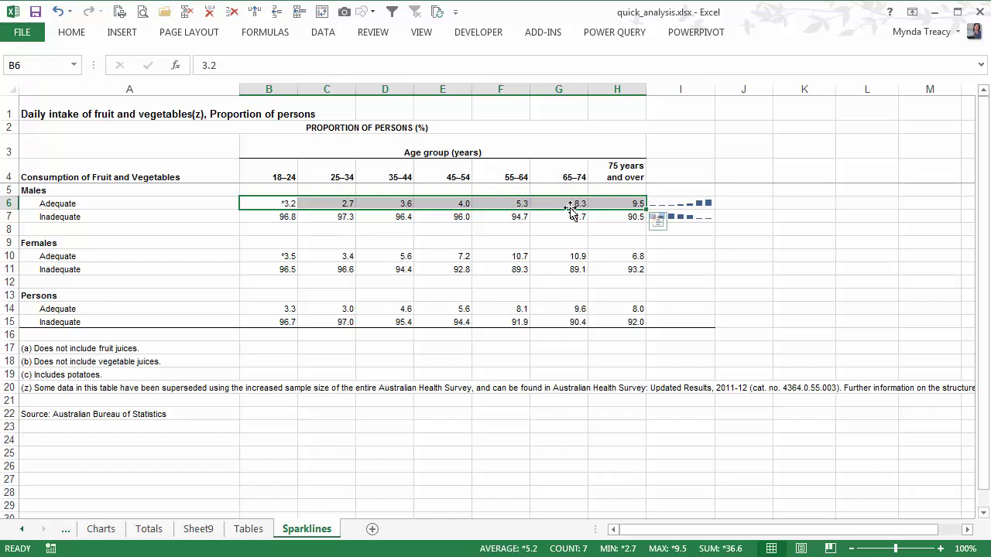
left_click(658, 223)
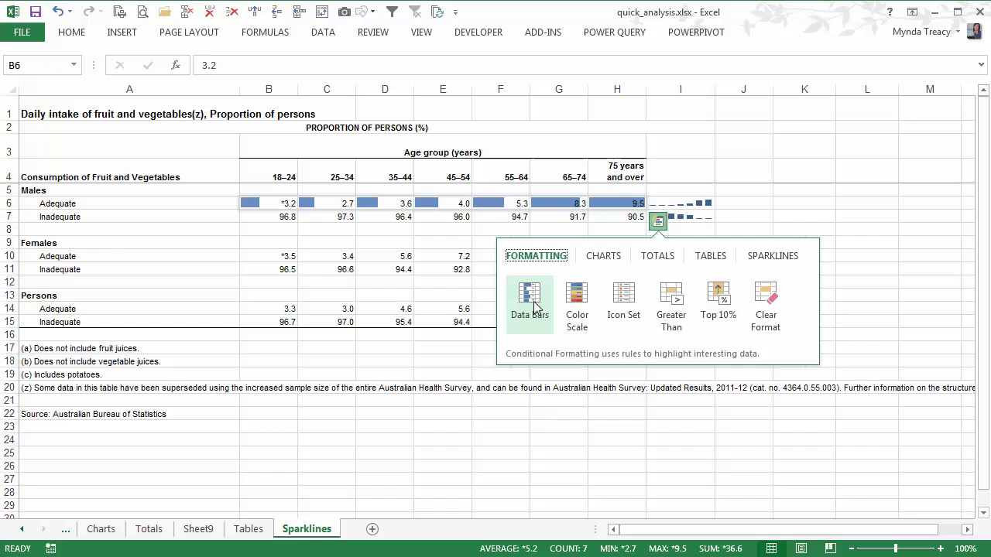
left_click(598, 264)
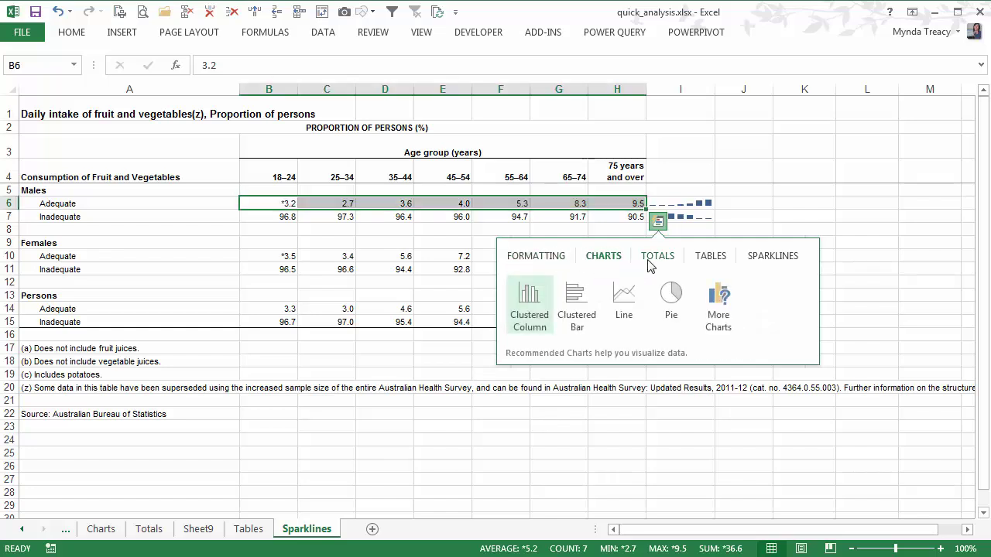
left_click(712, 257)
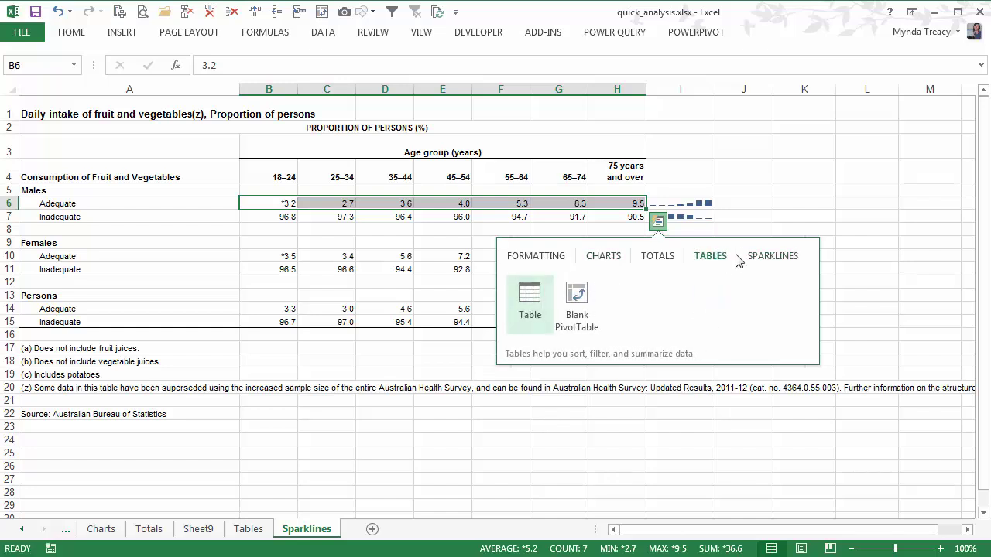
left_click(768, 258)
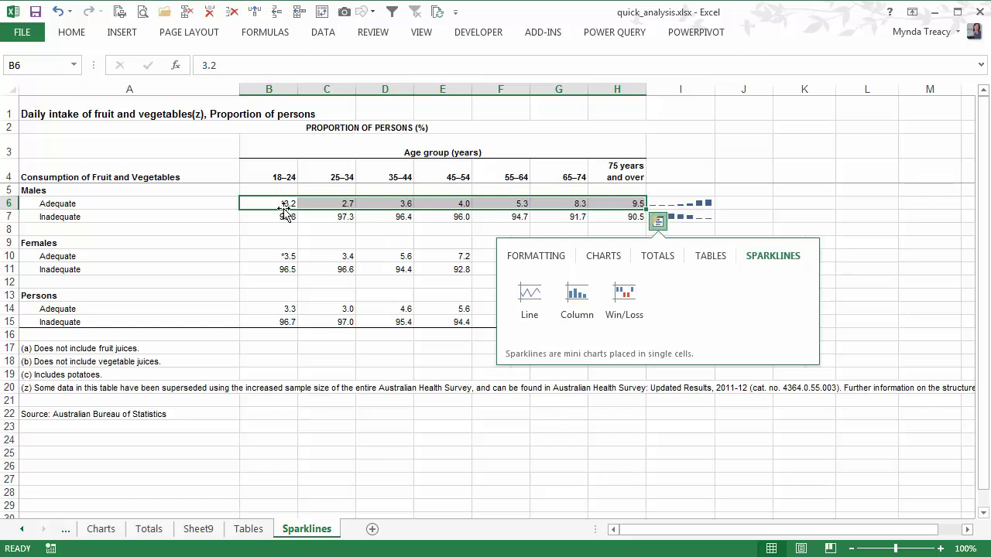
left_click(708, 206)
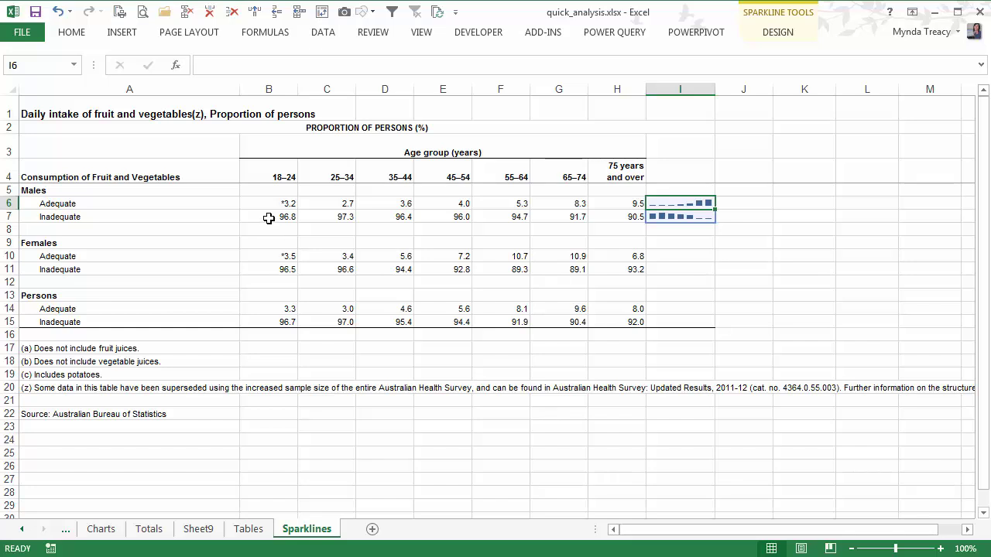
left_click(76, 34)
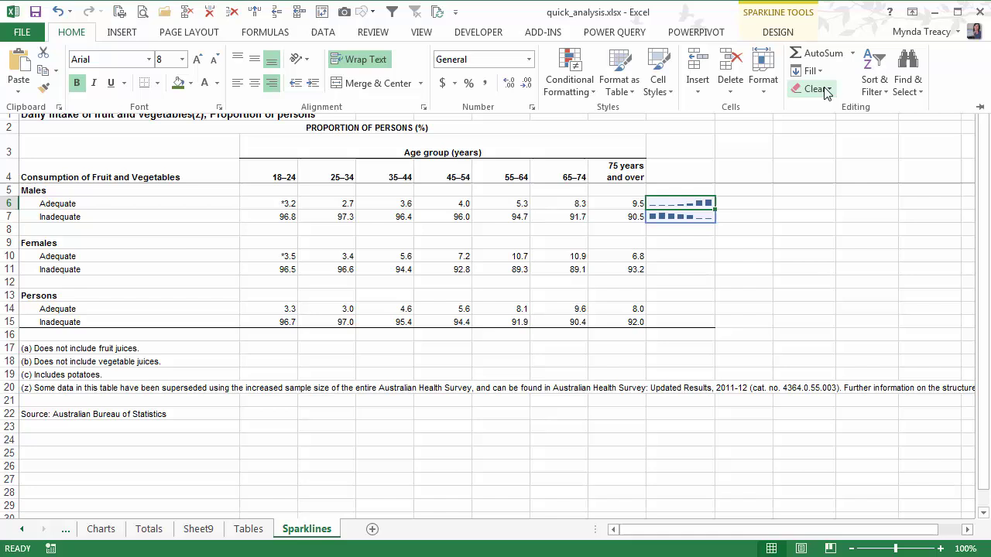
left_click(816, 89)
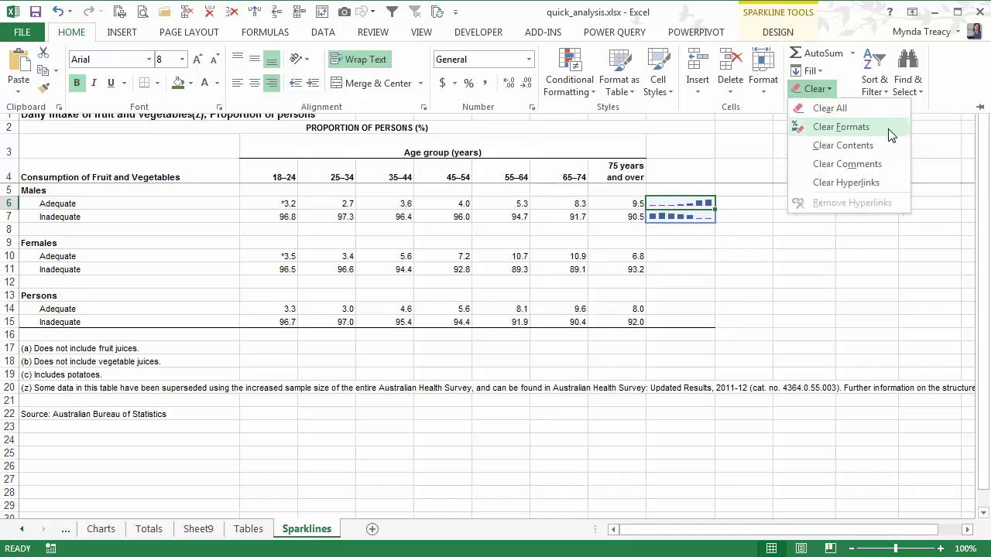
key("Escape")
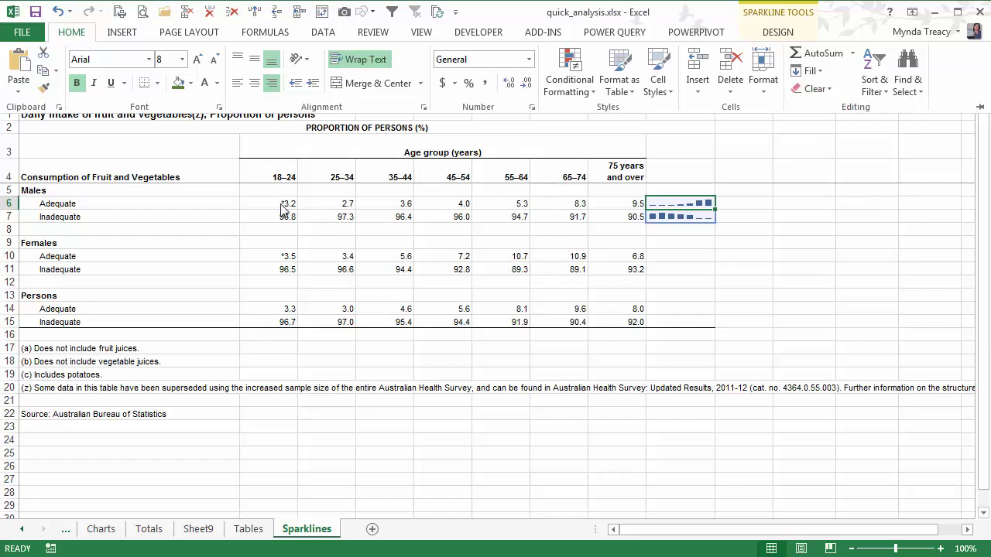
key("ctrl+F1")
left_click_drag(270, 200, 617, 205)
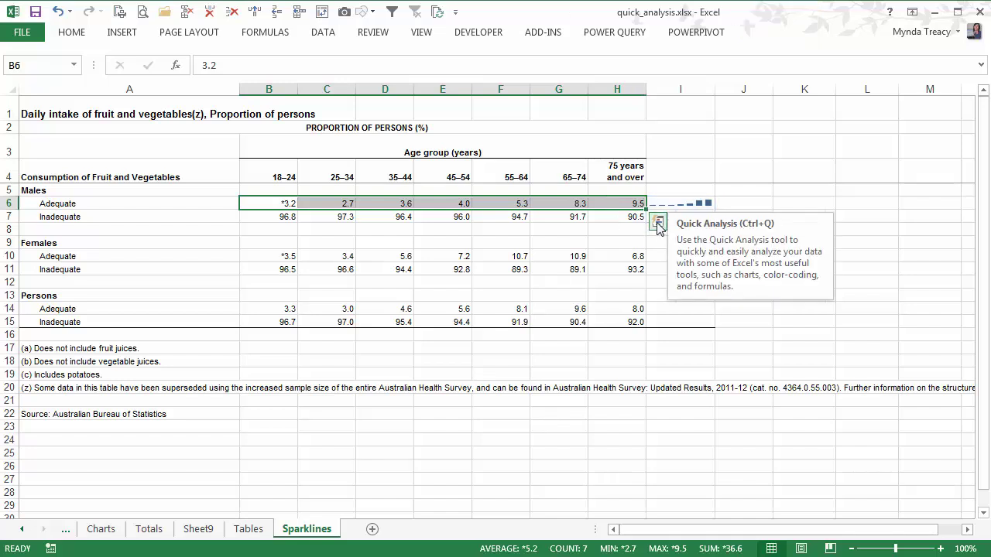
left_click(23, 34)
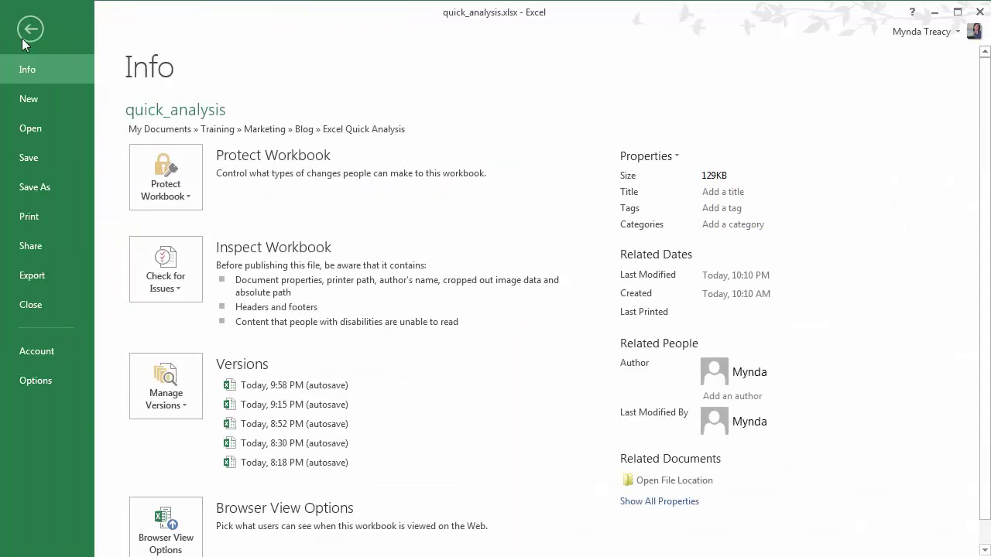
key("Escape")
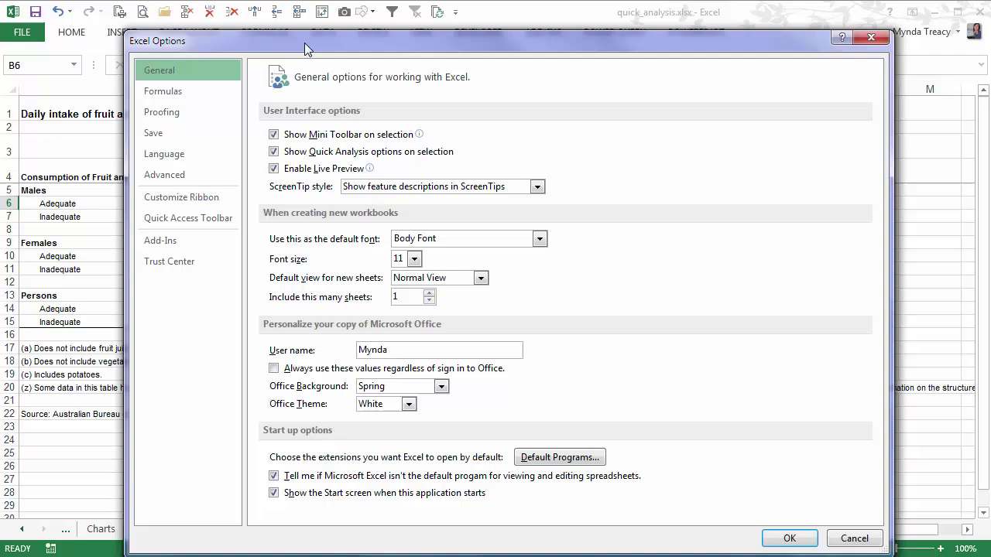
left_click_drag(304, 43, 308, 24)
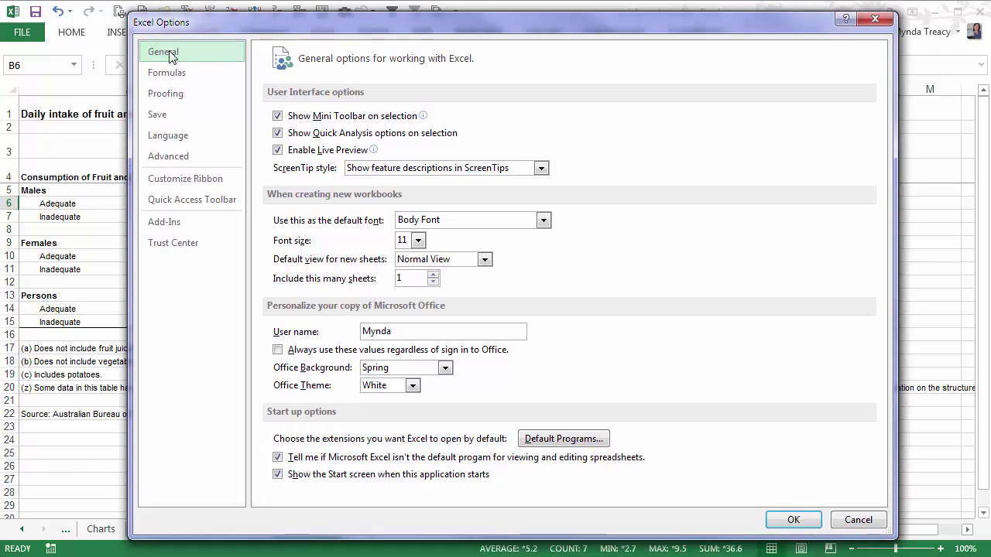
left_click(282, 137)
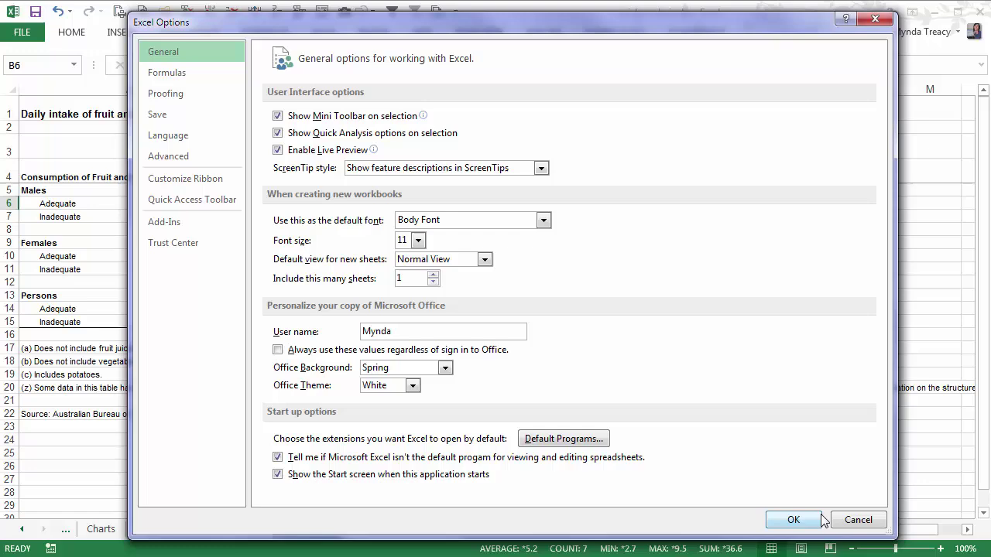
left_click(797, 519)
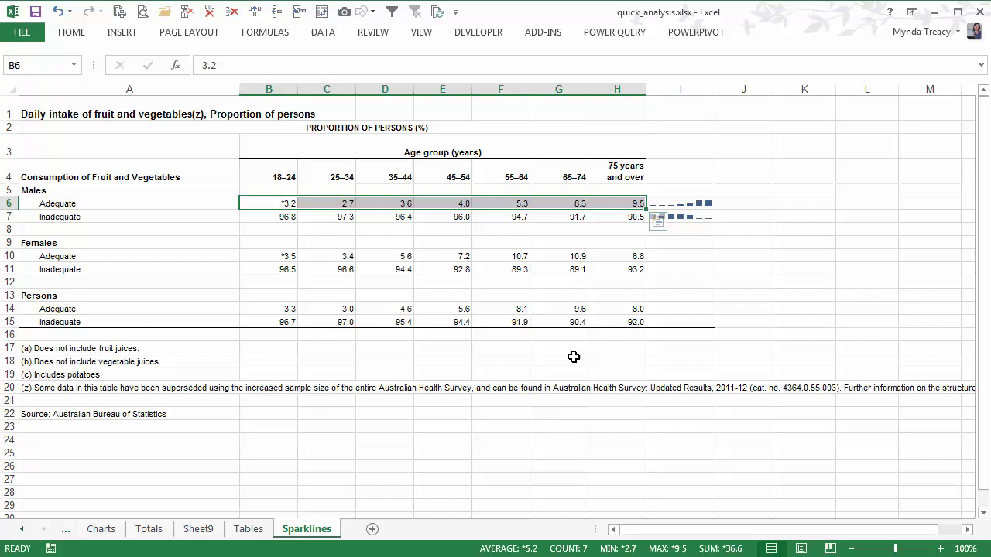
left_click(850, 261)
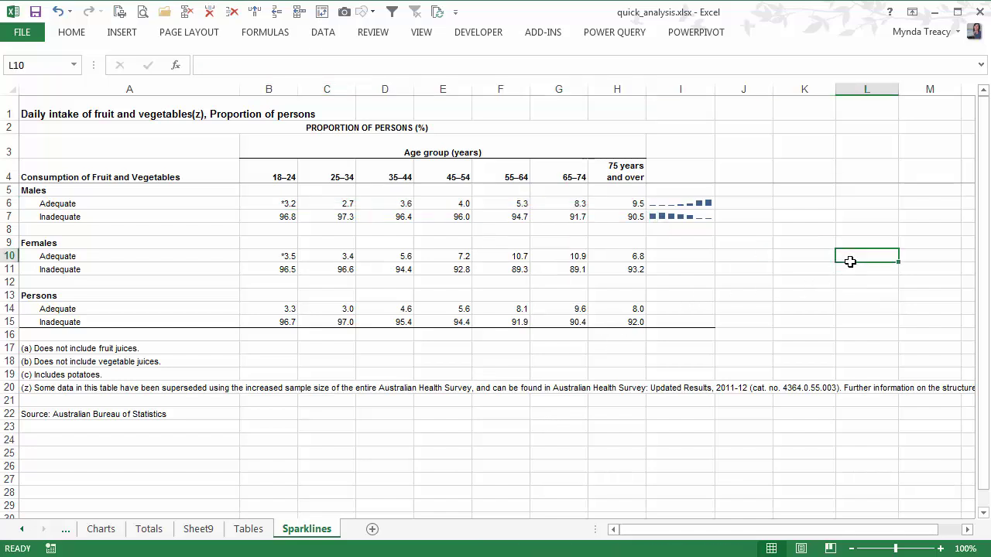